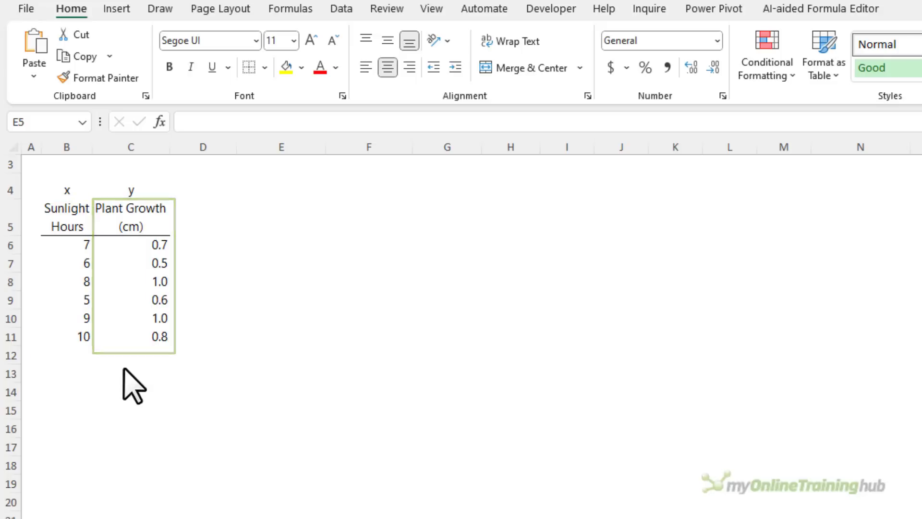
- Insert a scatter chart of the sunlight hours and plant growth data in B5:C11 and place it beside the table
left_click_drag(69, 221, 148, 334)
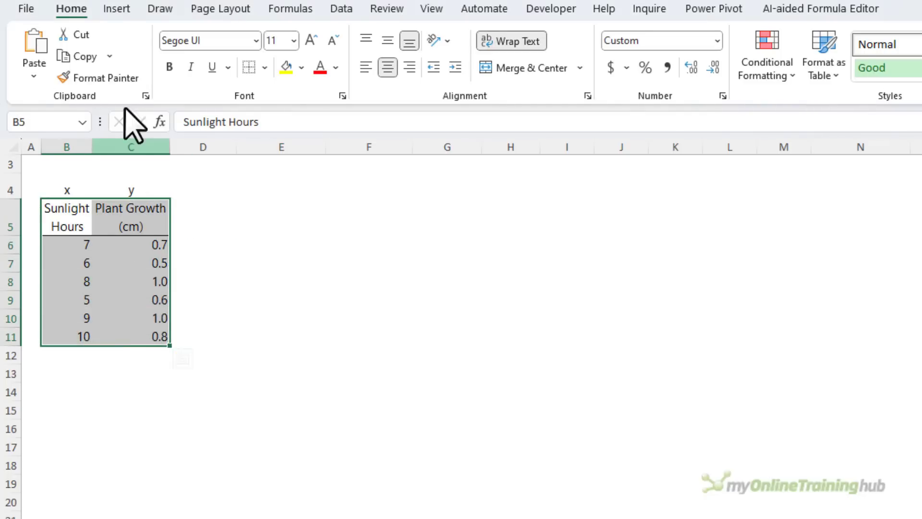
left_click(119, 9)
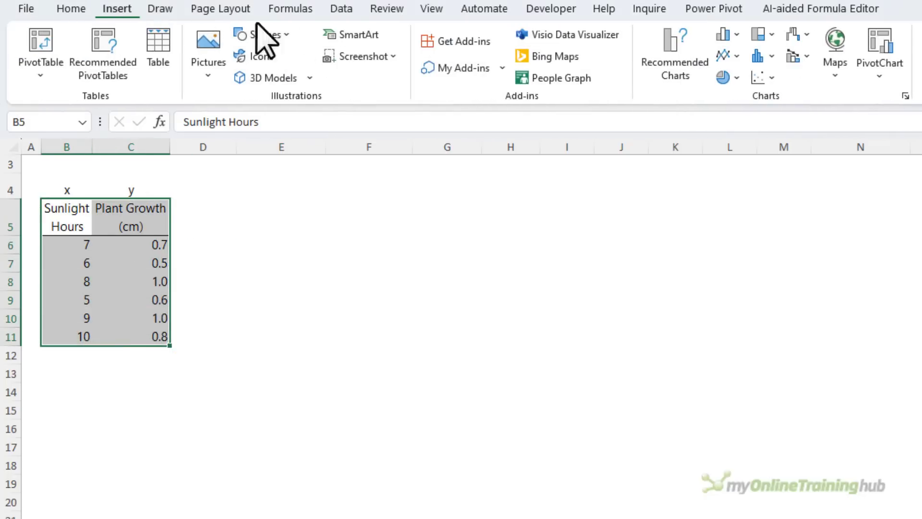
left_click(764, 77)
left_click(778, 136)
left_click_drag(687, 356, 284, 259)
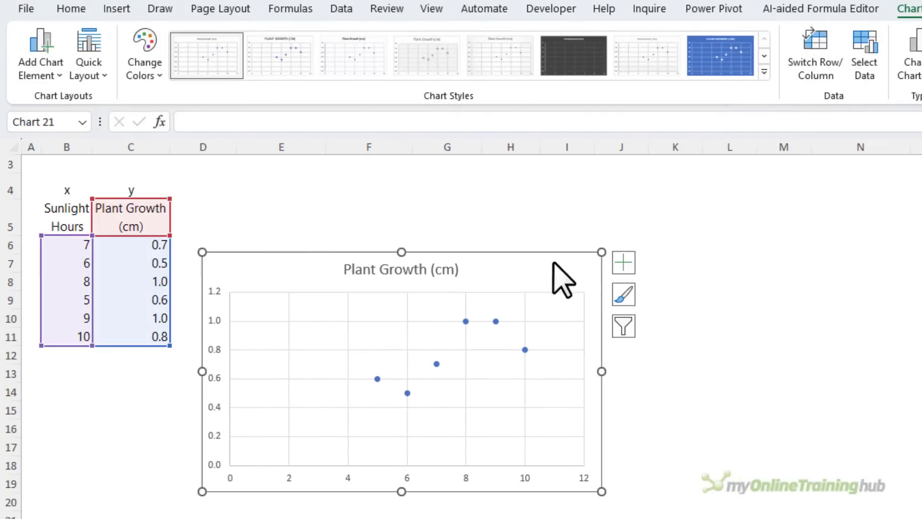
- Add a linear trendline to the chart and bring up its full Format Trendline options
left_click(623, 263)
left_click(664, 399)
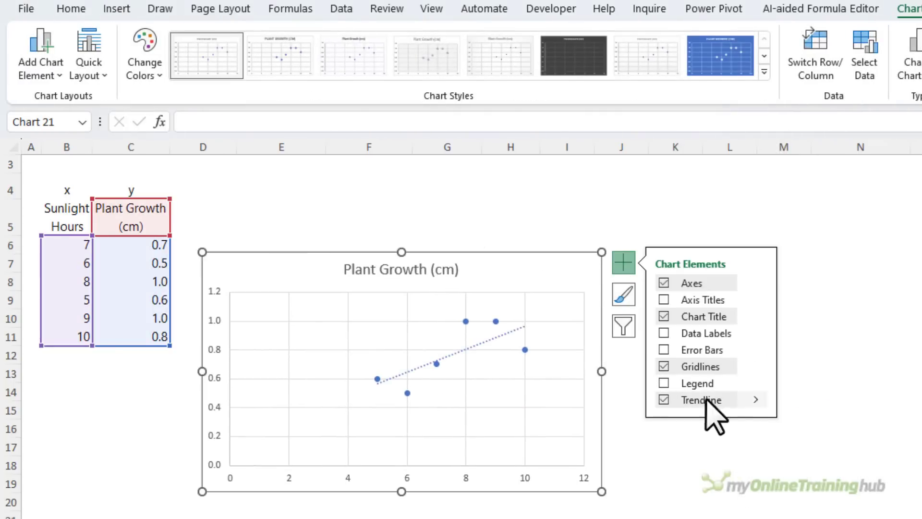
left_click(756, 399)
left_click(801, 484)
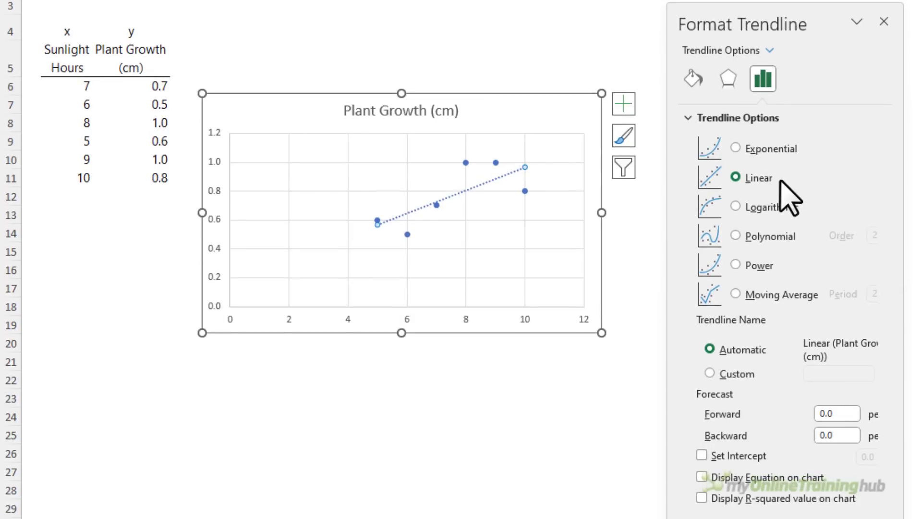
- Display the trendline equation y = 0.08x + 0.1667 and R² = 0.525, placed beside the chart title
left_click(701, 477)
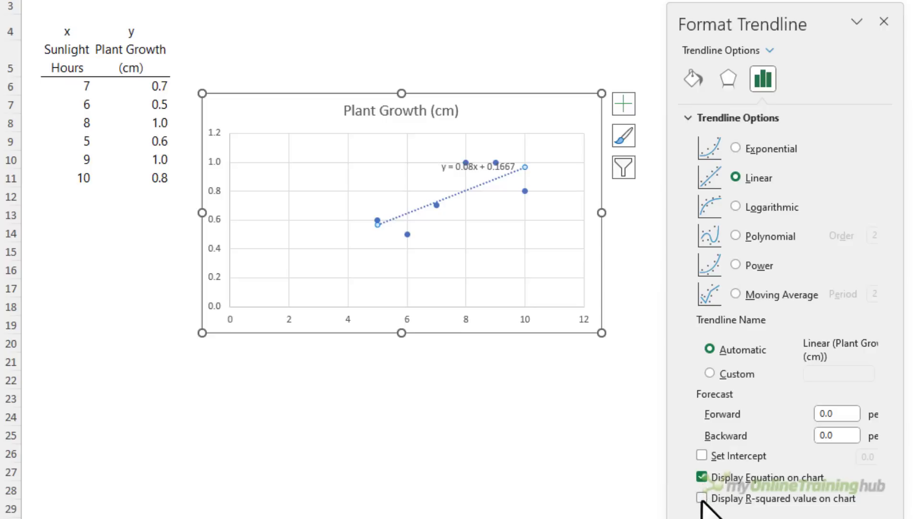
left_click(701, 497)
left_click_drag(475, 160, 501, 118)
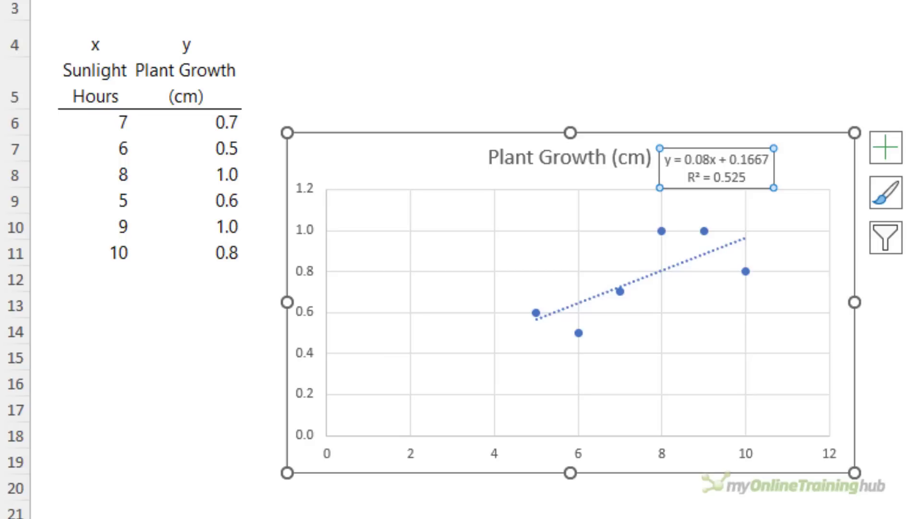
- Enter =0.08*5+0.1667 in B13 to predict 0.5667 growth for 5 sunlight hours
left_click(123, 304)
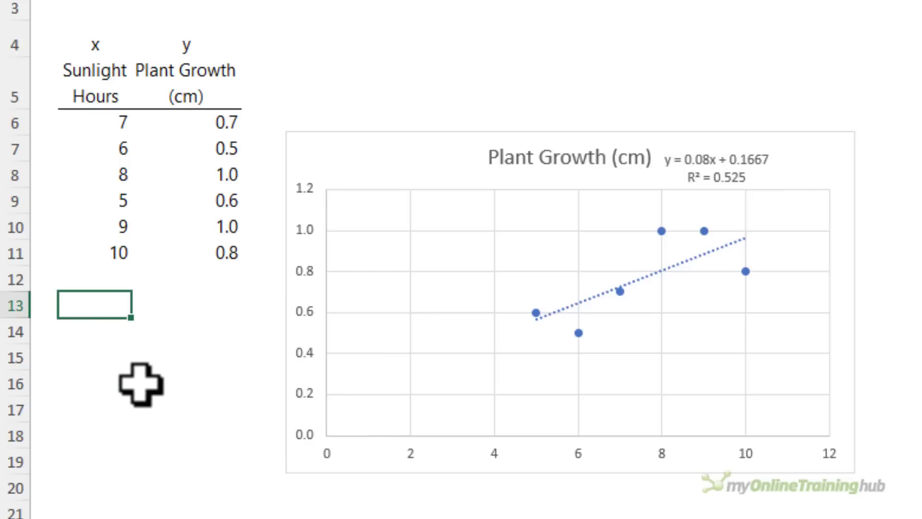
type("=0.08*")
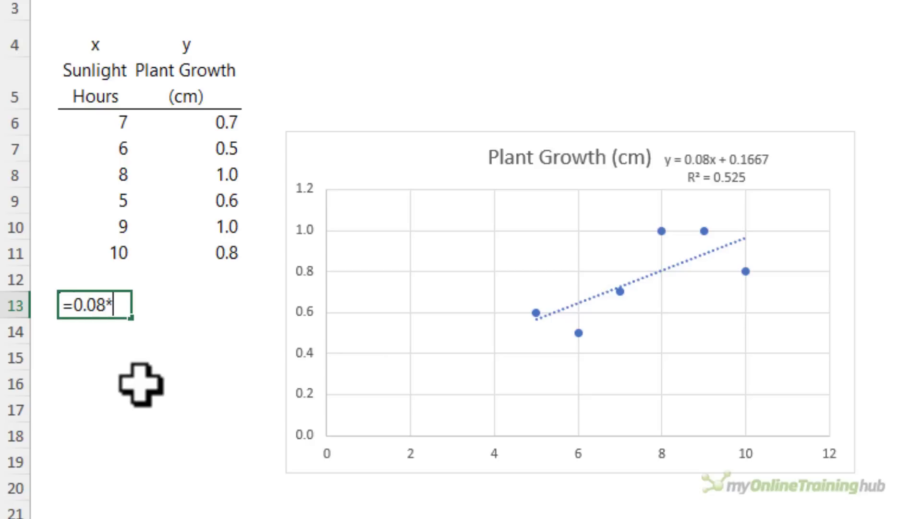
type("5+0.")
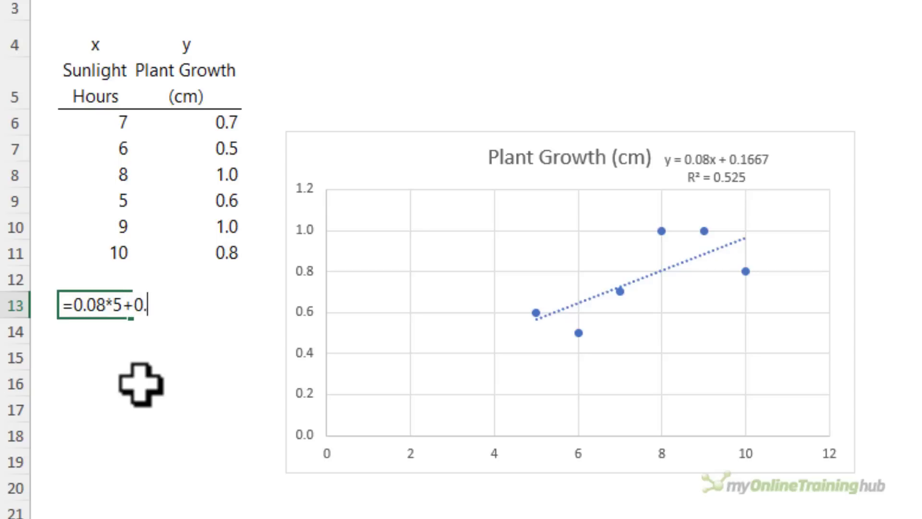
type("1667")
key("Return")
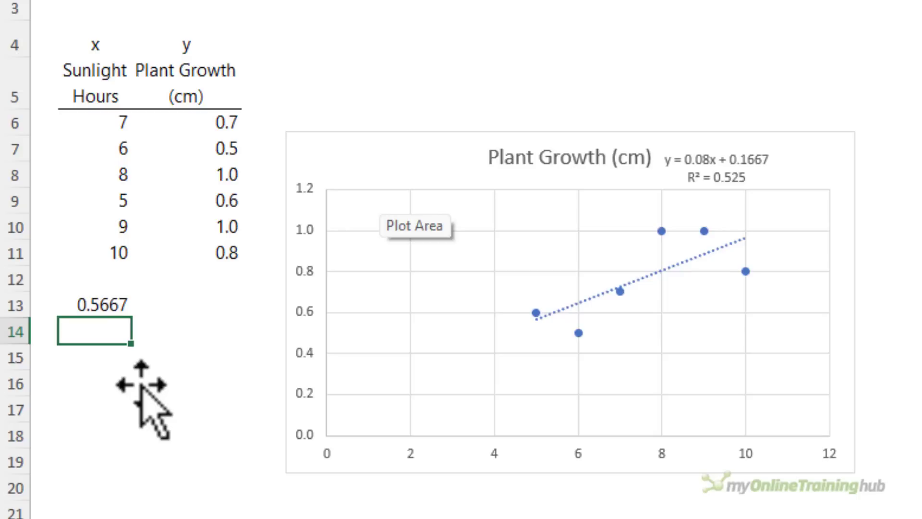
- Enter =LINEST(C6:C11,B6:B11) in D5, returning slope 0.08 and intercept 0.166666667
left_click(398, 81)
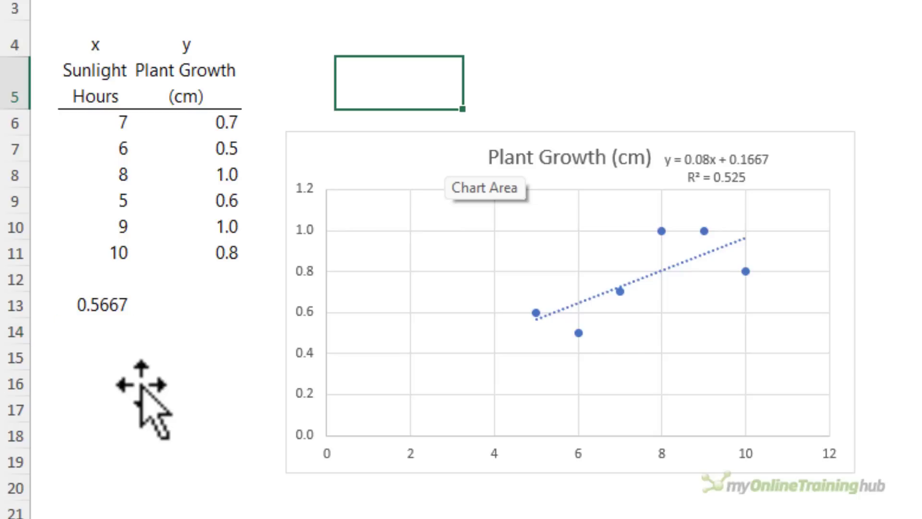
type("=line")
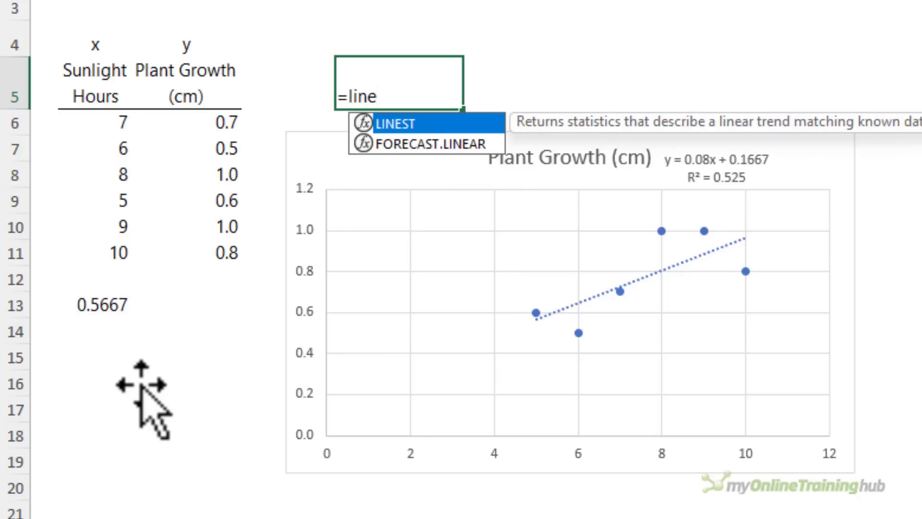
key("Tab")
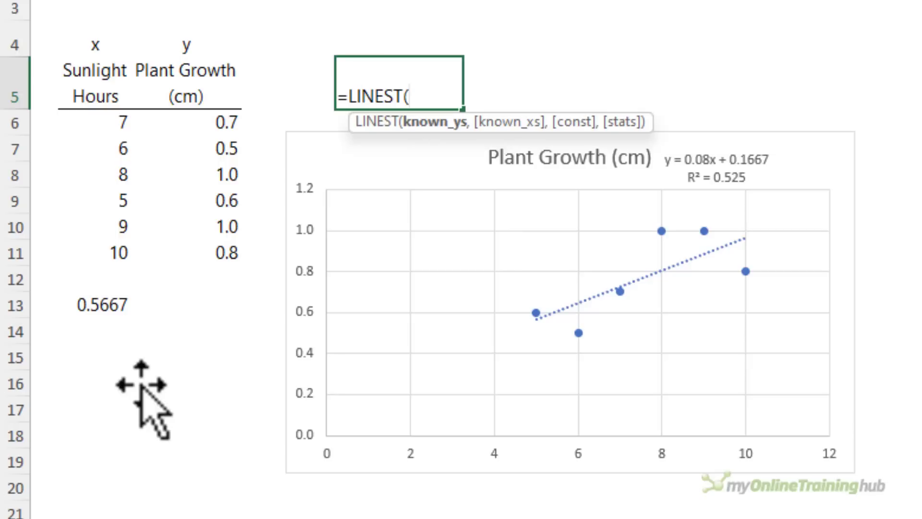
left_click_drag(220, 128, 223, 251)
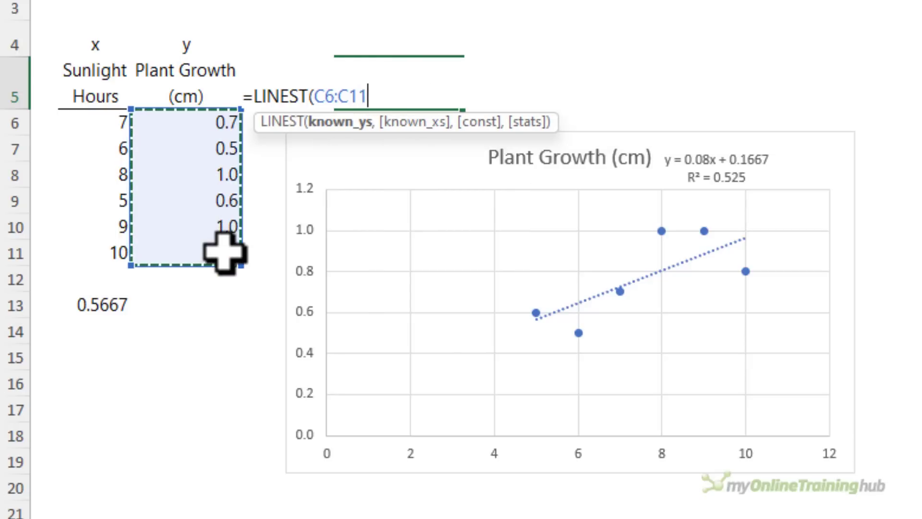
type(",")
left_click_drag(107, 119, 113, 246)
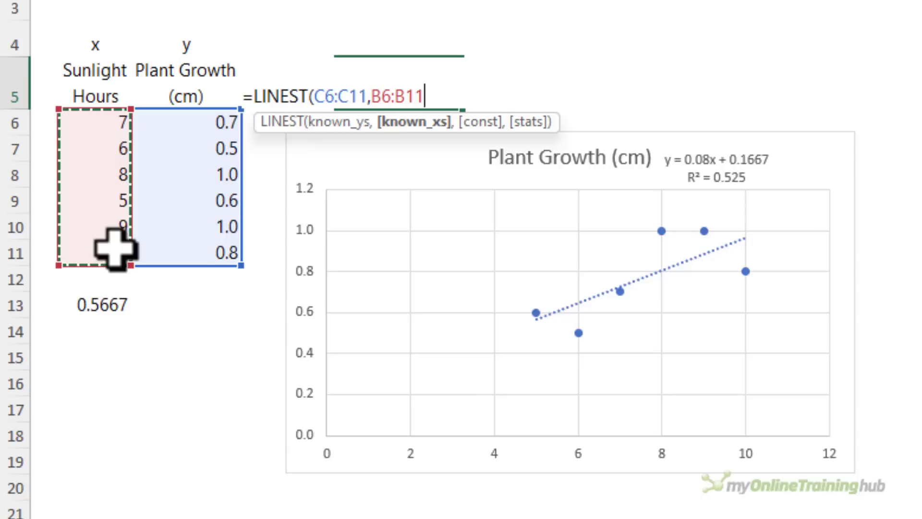
type(")")
key("Return")
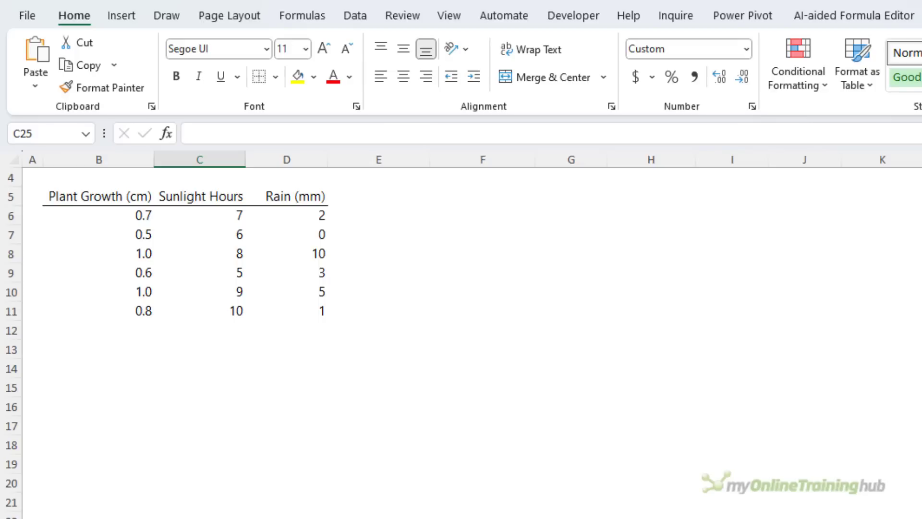
- Enable the Analysis ToolPak add-in from the Add-ins page of Excel Options
left_click(26, 16)
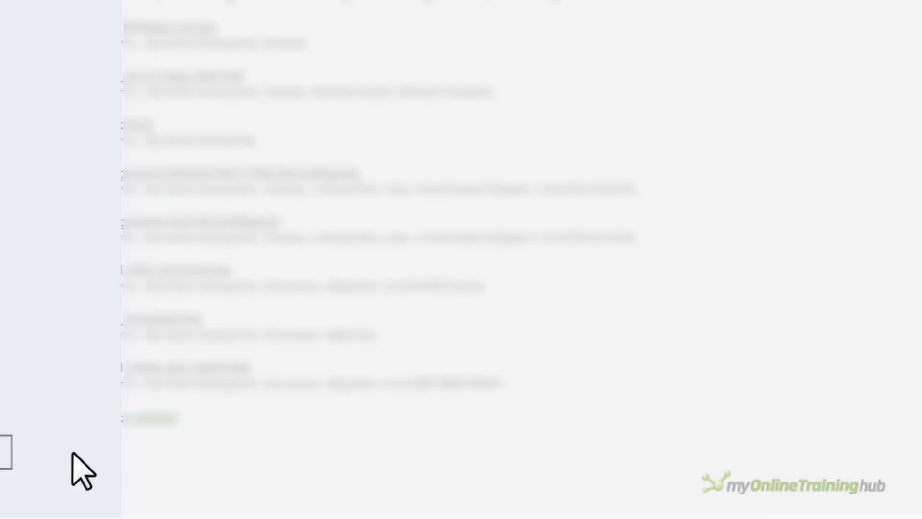
left_click(76, 461)
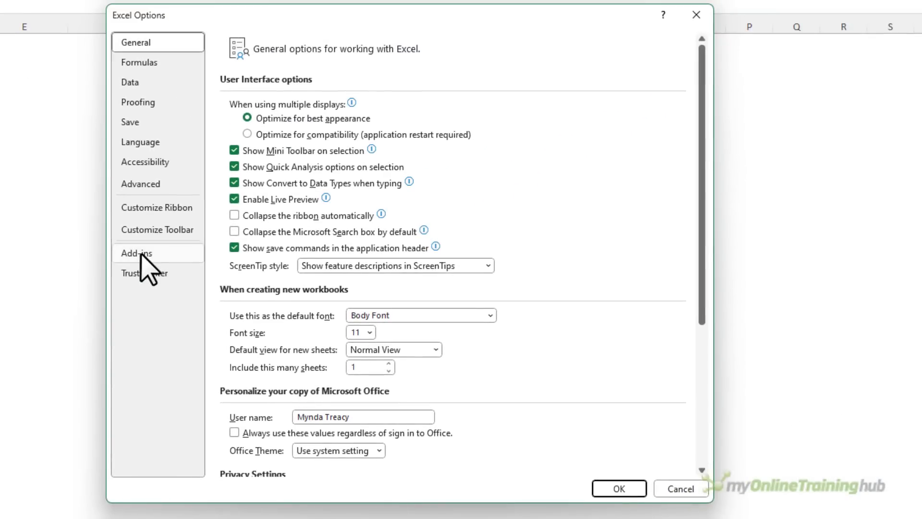
left_click(141, 255)
left_click(400, 460)
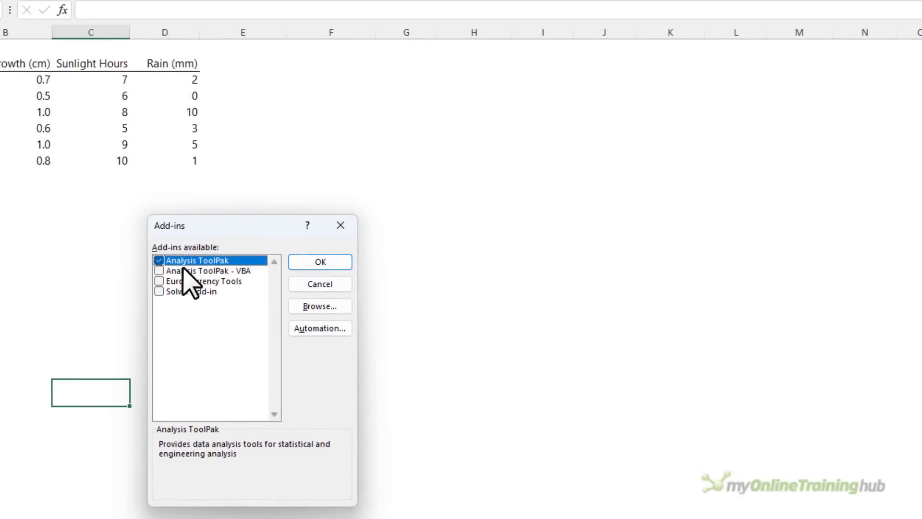
left_click(303, 263)
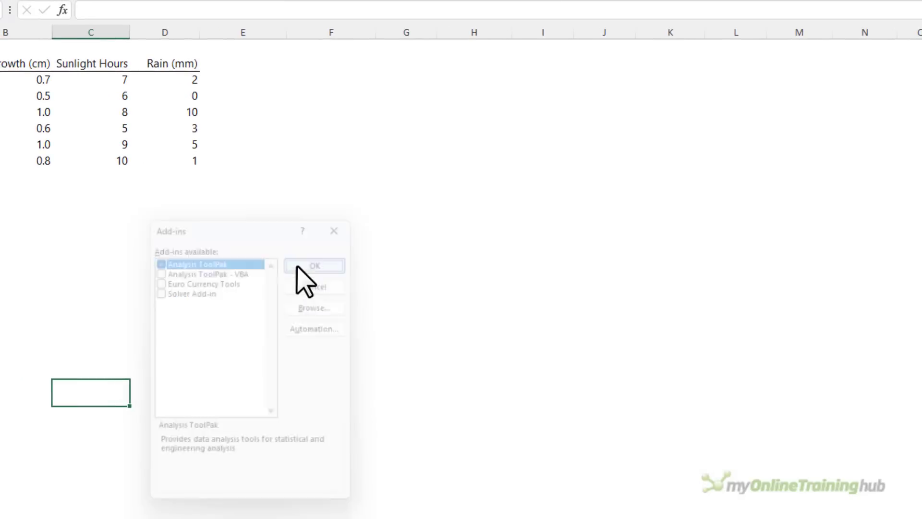
left_click(289, 18)
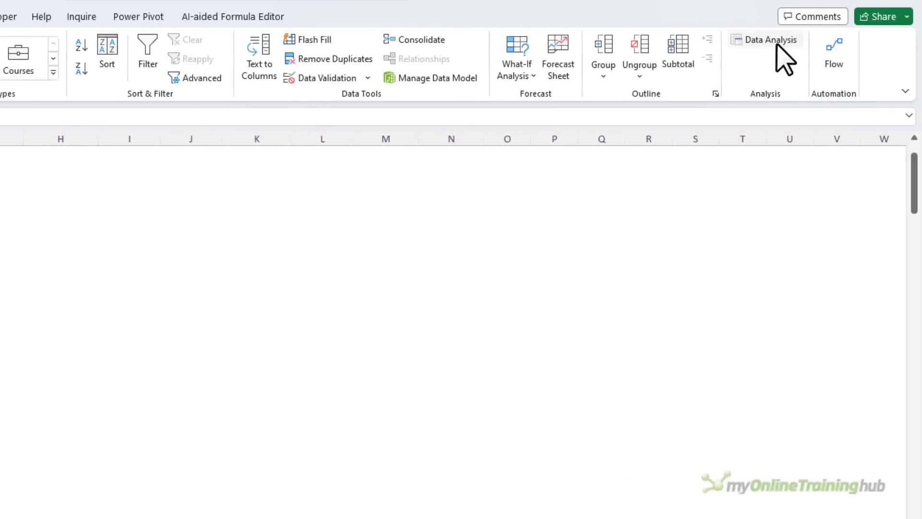
- Choose Regression from Data Analysis and clear its previous input ranges
left_click(778, 48)
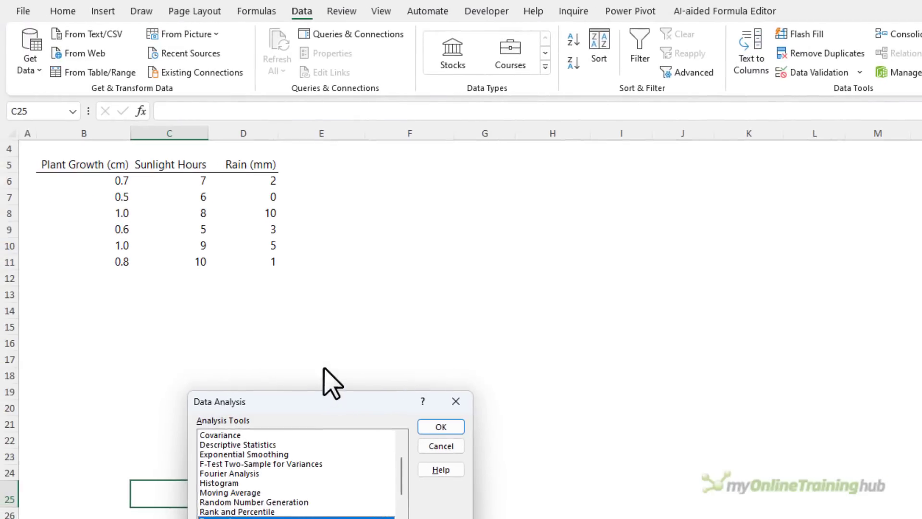
left_click_drag(323, 402, 301, 280)
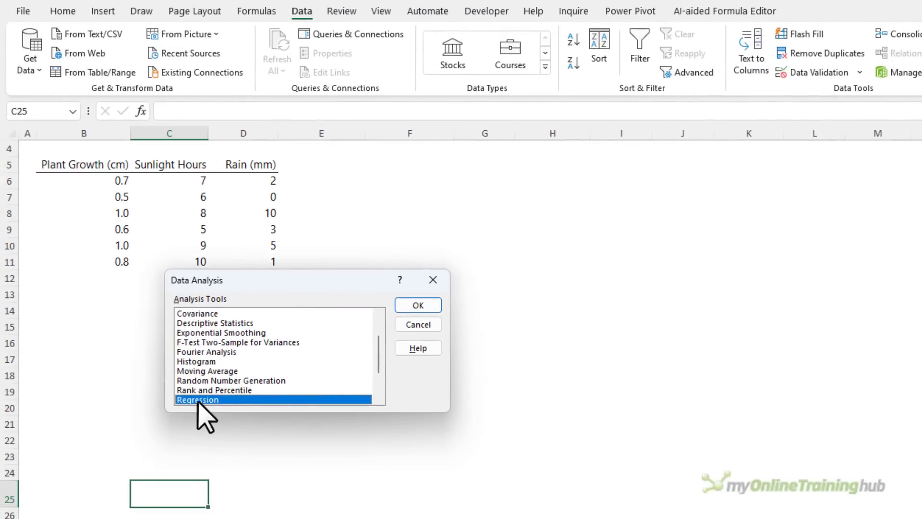
left_click(403, 306)
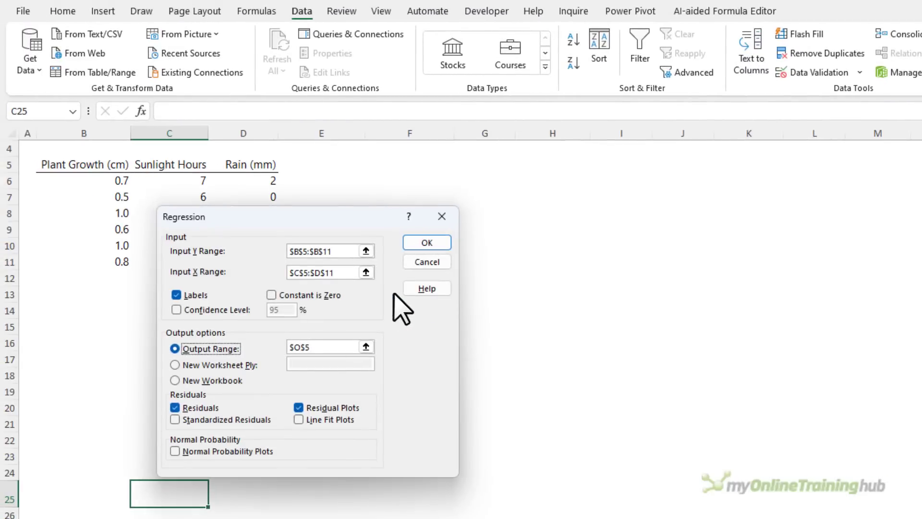
left_click_drag(347, 222, 449, 244)
key("Delete")
left_click_drag(515, 267, 442, 269)
key("Delete")
left_click(483, 248)
key("Tab")
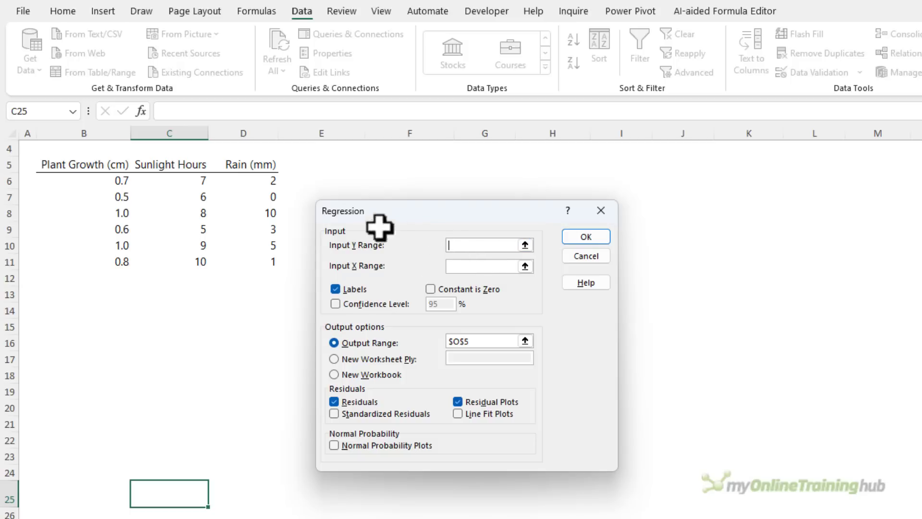
- Run the regression with Y range B5:B11, X range C5:D11 and output starting at F5
left_click(97, 168)
left_click_drag(97, 167, 102, 259)
left_click(468, 267)
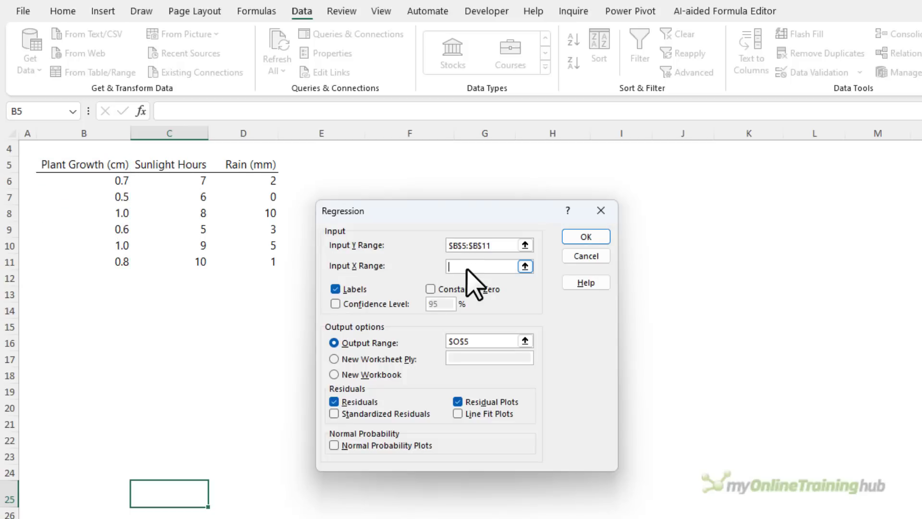
left_click_drag(183, 172, 252, 261)
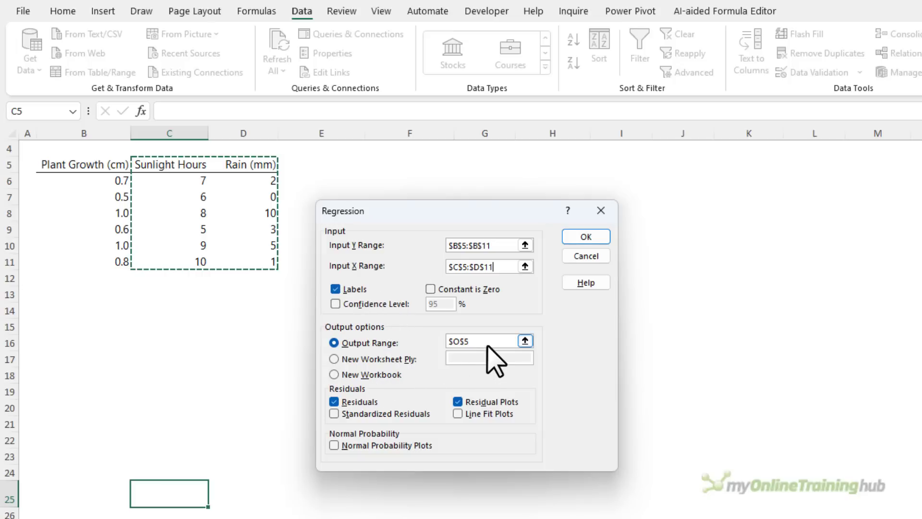
left_click(456, 342)
left_click(406, 165)
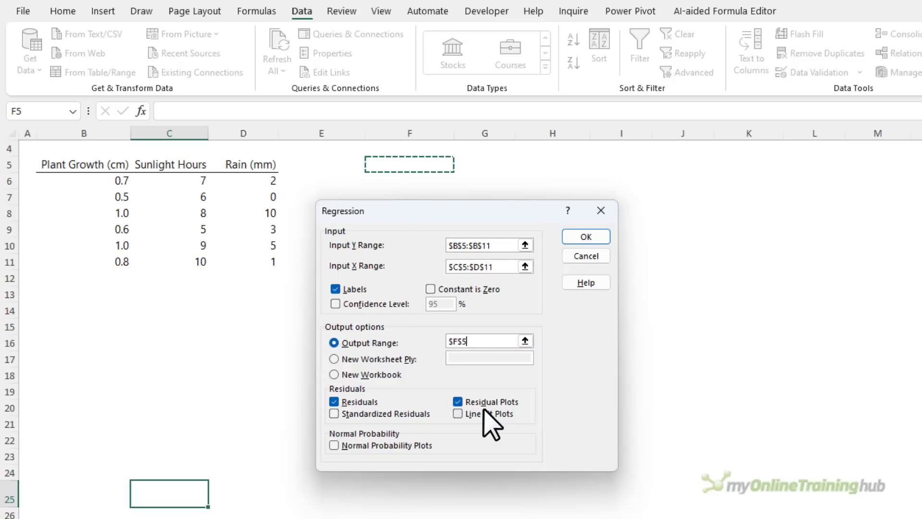
left_click(575, 237)
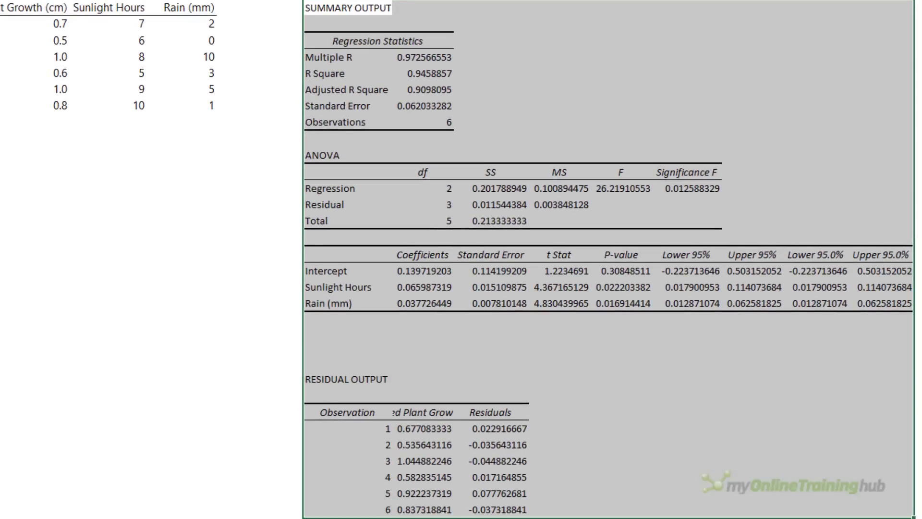
left_click(363, 11)
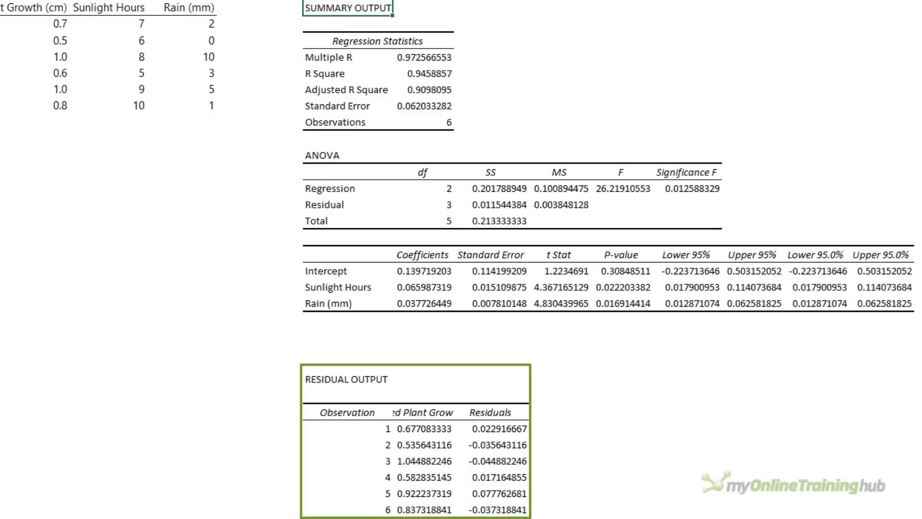
- Note the equation y=0.08x + 0.1667 in the cell beside RESIDUAL OUTPUT
left_click(423, 379)
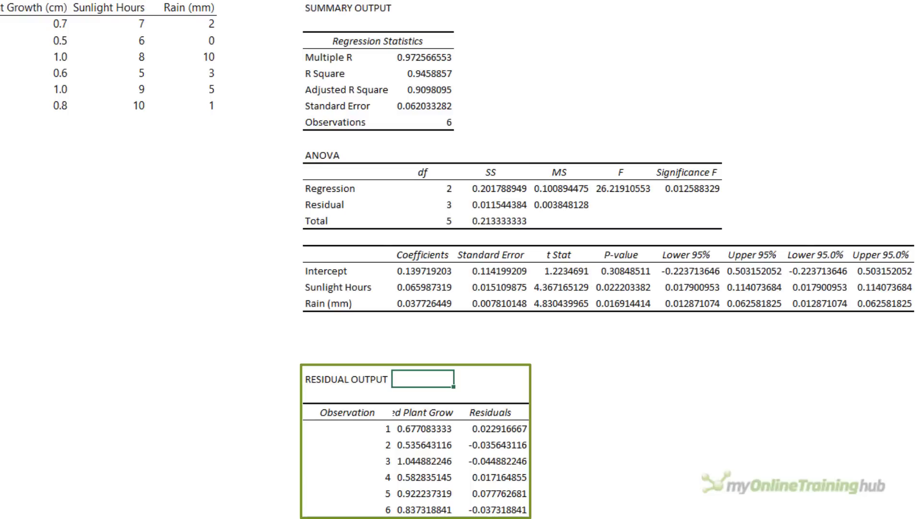
type("y=0")
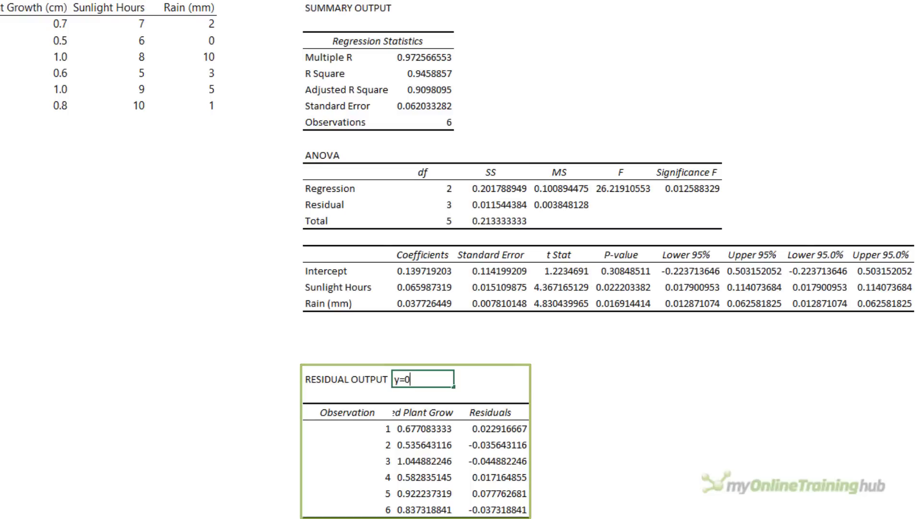
type(".08x + 0")
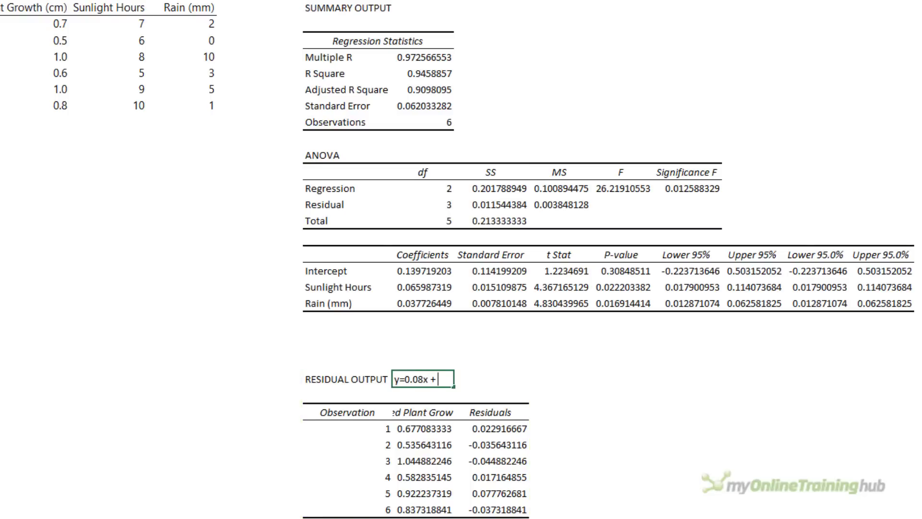
type(".1667")
key("Return")
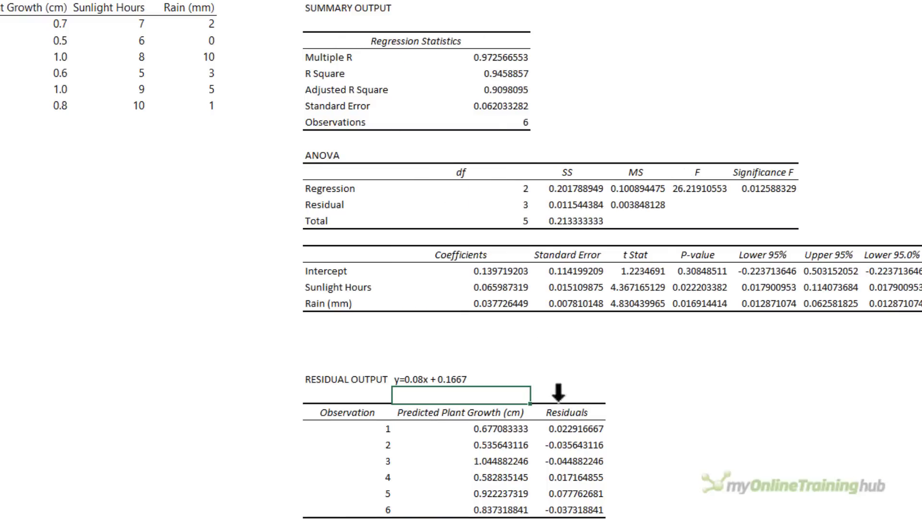
left_click_drag(566, 428, 574, 507)
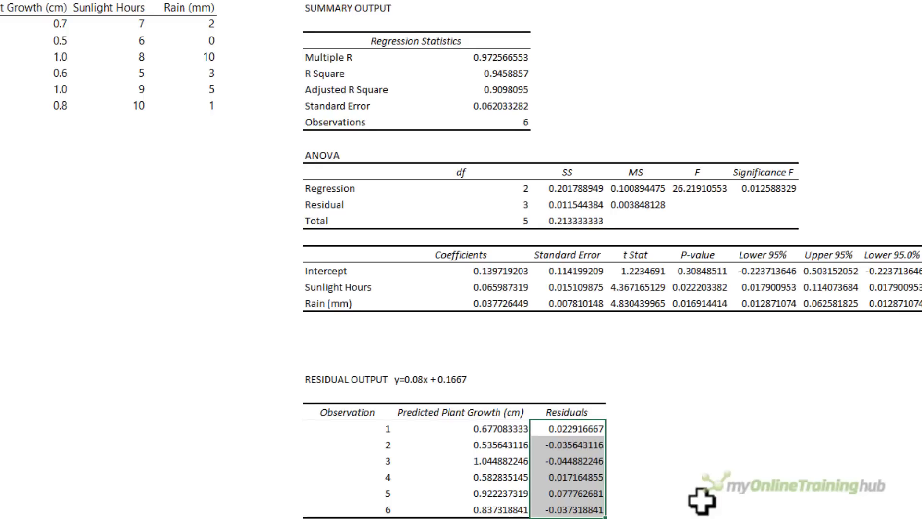
- Arrange the Rain (mm) and Sunlight Hours residual plots beside the residual table
left_click_drag(749, 139, 348, 480)
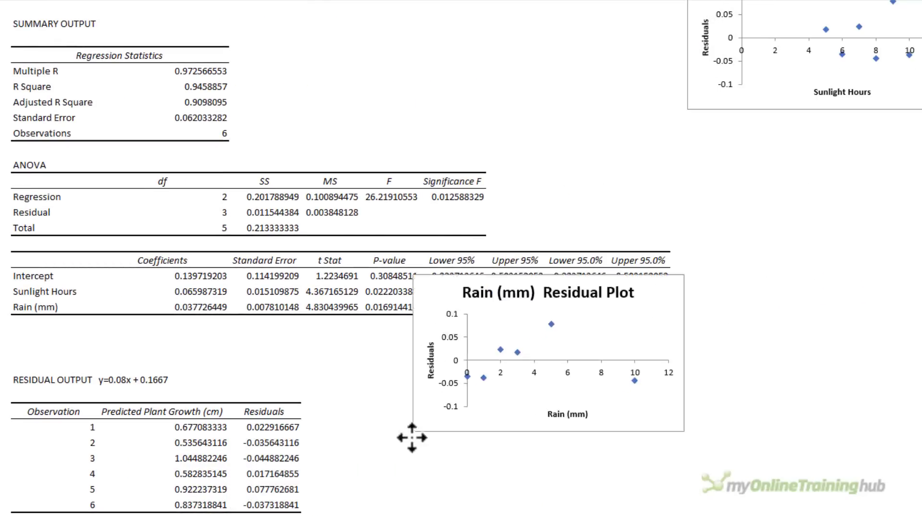
left_click_drag(691, 72, 357, 517)
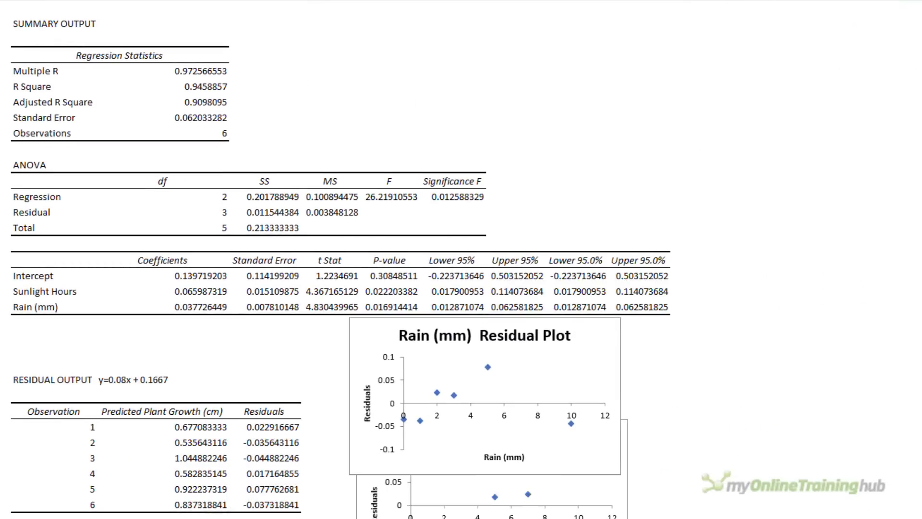
scroll(719, 454, "down", 3)
left_click(718, 455)
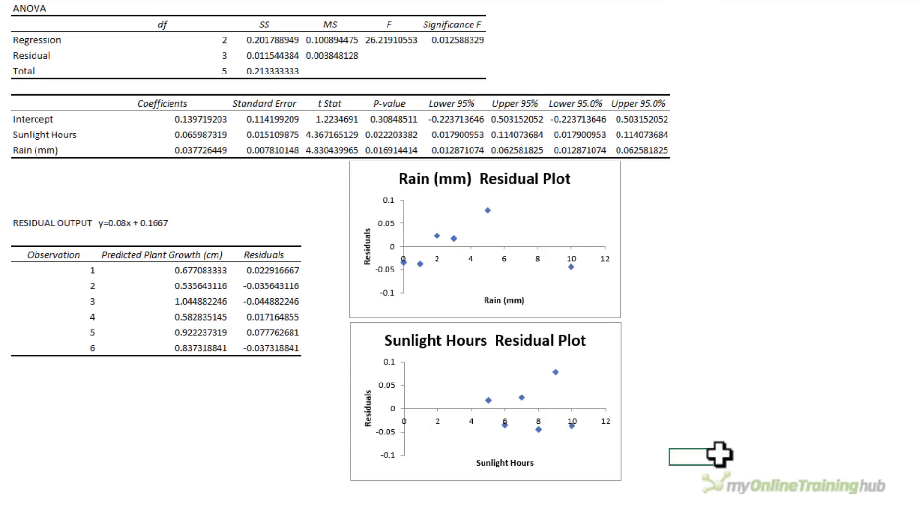